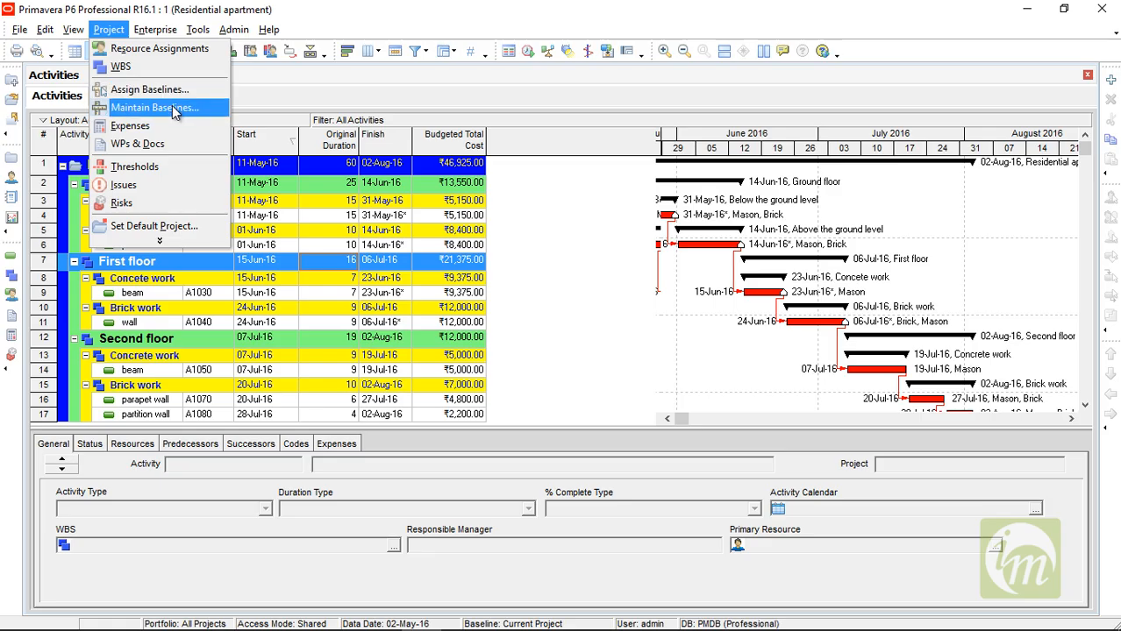
- Save a copy of the current Residential apartment project as a new baseline
{"action": "left_click", "coordinate": [175, 112]}
{"action": "left_click_drag", "start_coordinate": [431, 176], "coordinate": [353, 109]}
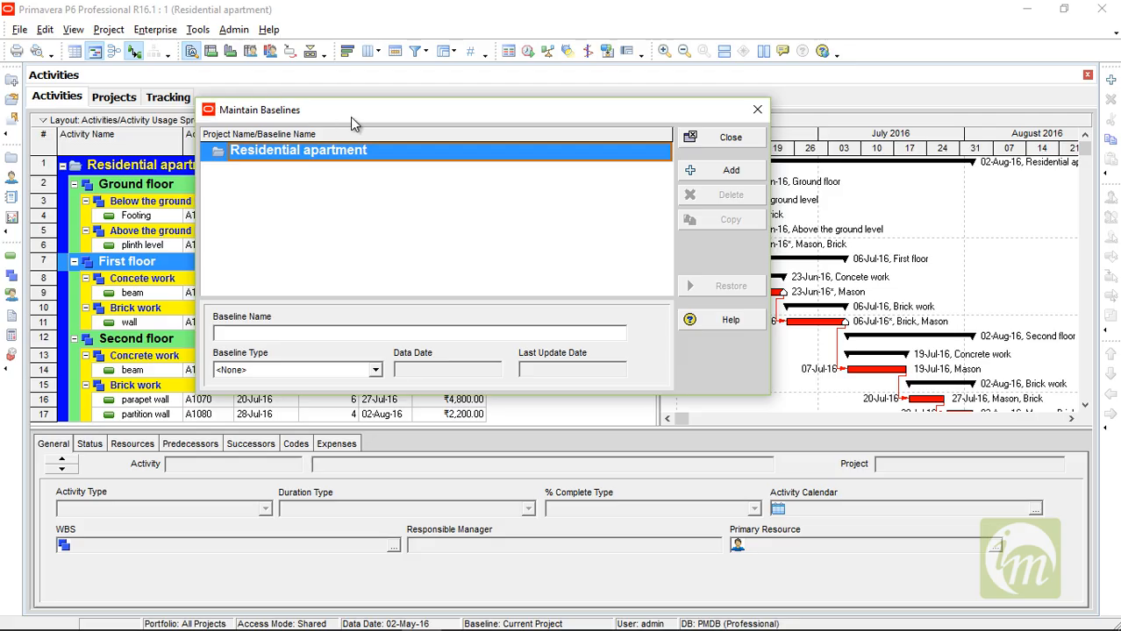
{"action": "left_click_drag", "start_coordinate": [370, 109], "coordinate": [364, 84]}
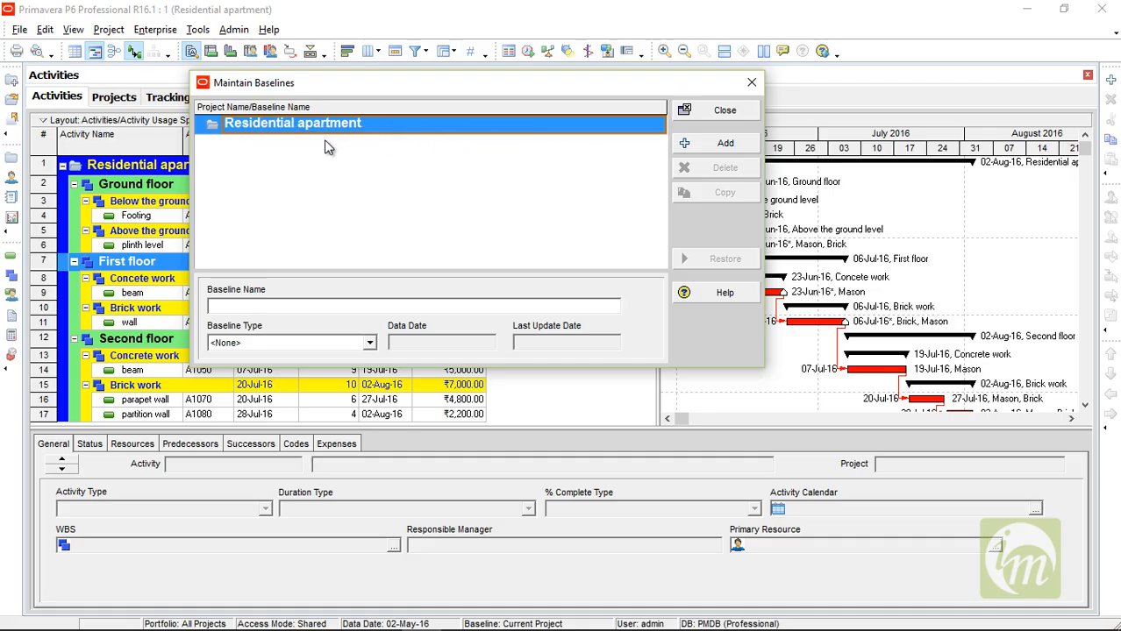
{"action": "left_click", "coordinate": [725, 150]}
{"action": "left_click_drag", "start_coordinate": [454, 257], "coordinate": [411, 153]}
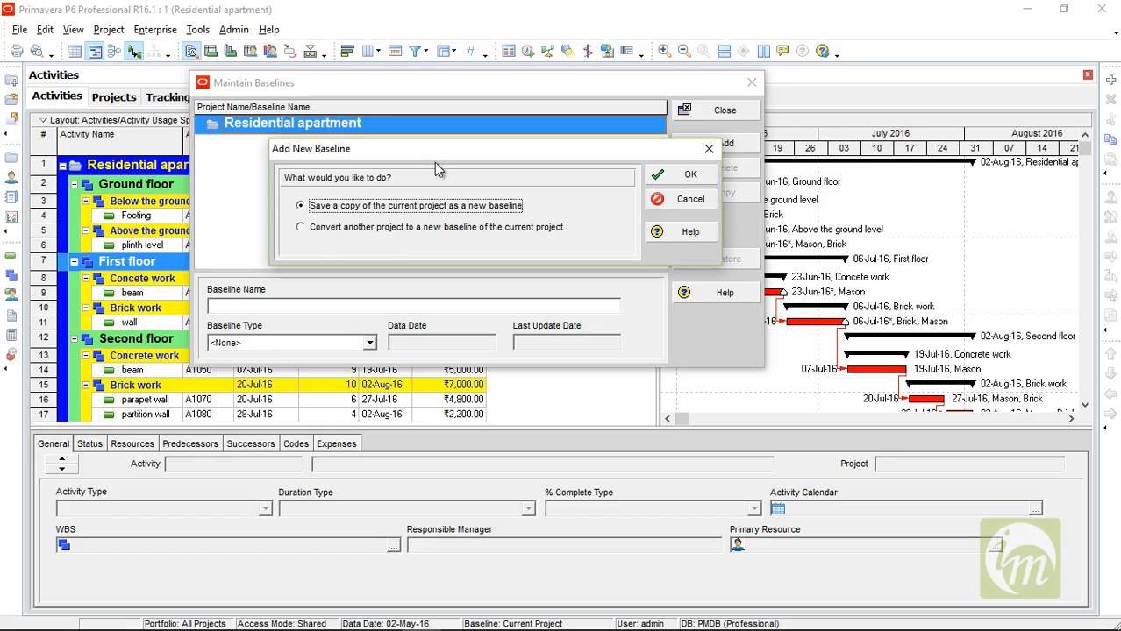
{"action": "left_click_drag", "start_coordinate": [421, 154], "coordinate": [385, 129]}
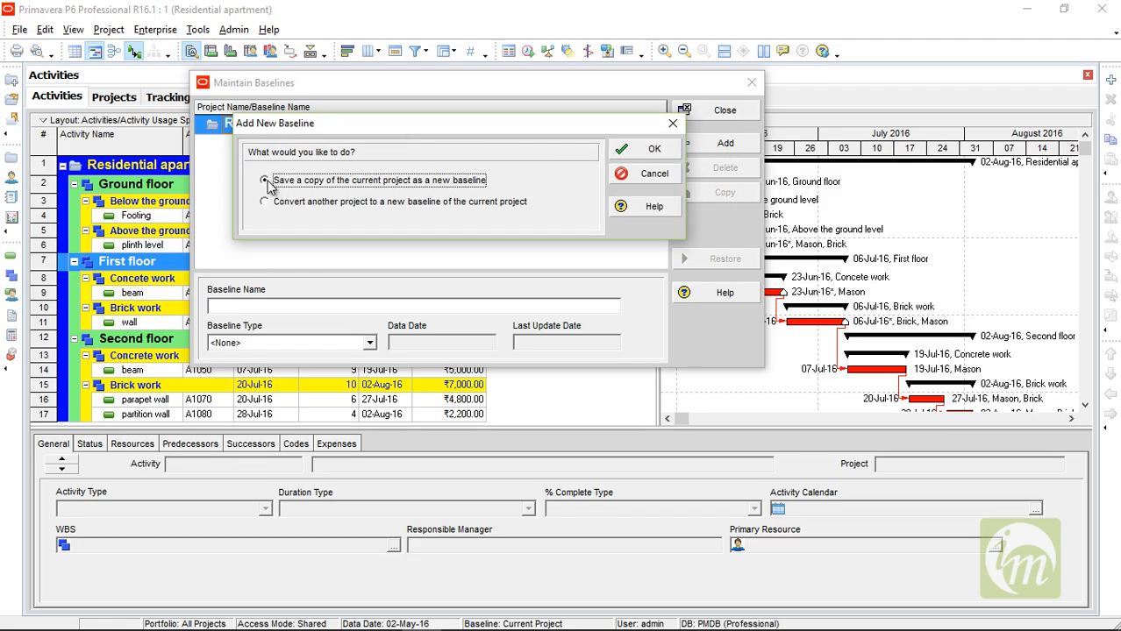
{"action": "left_click", "coordinate": [647, 151]}
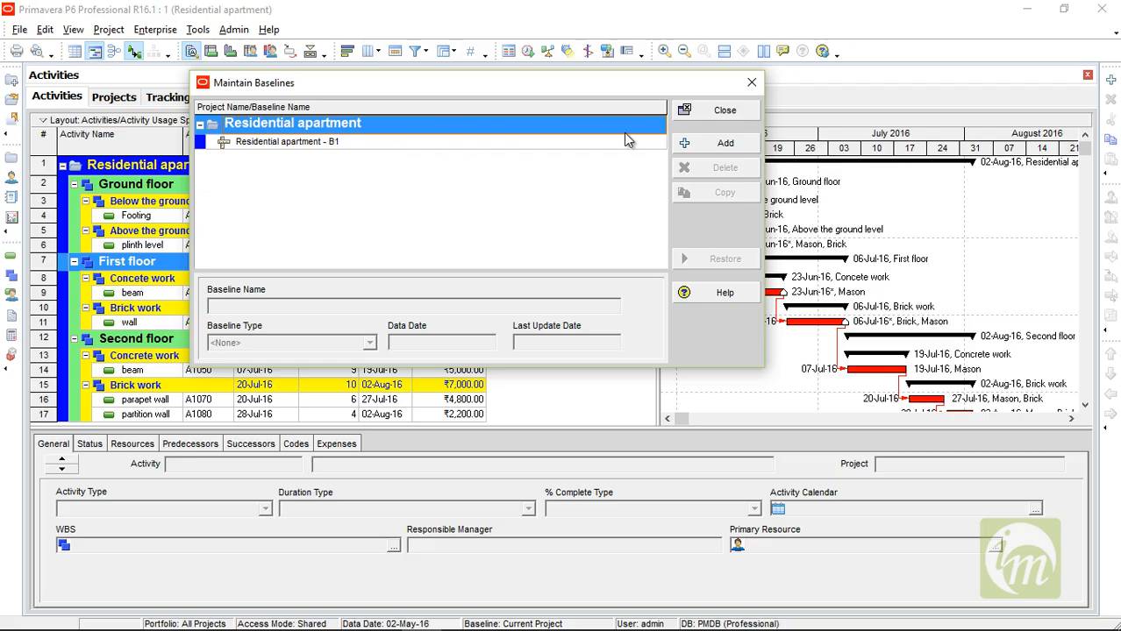
{"action": "left_click", "coordinate": [724, 110]}
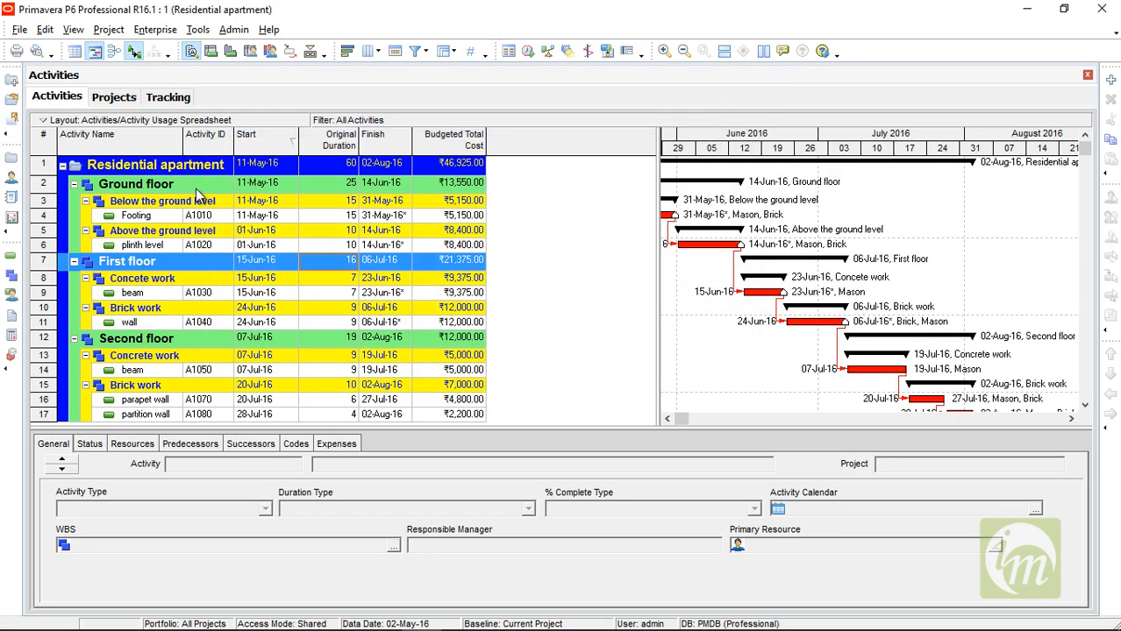
- Choose Residential apartment - B1 as the project baseline in the baseline assignment for the Residential apartment project
{"action": "left_click", "coordinate": [115, 30]}
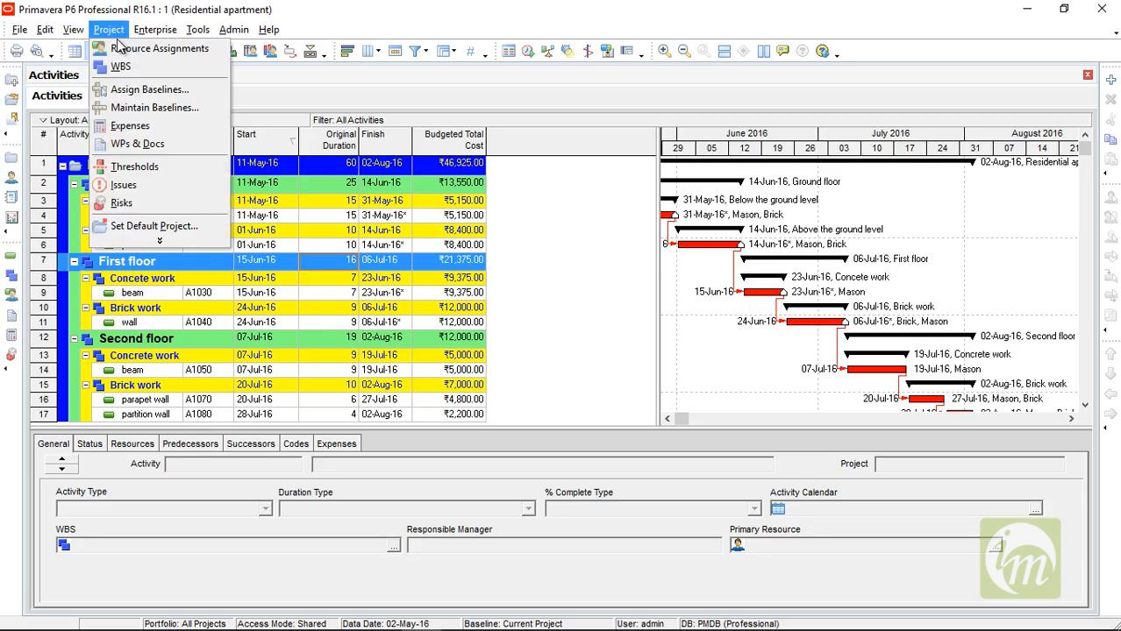
{"action": "left_click", "coordinate": [154, 90]}
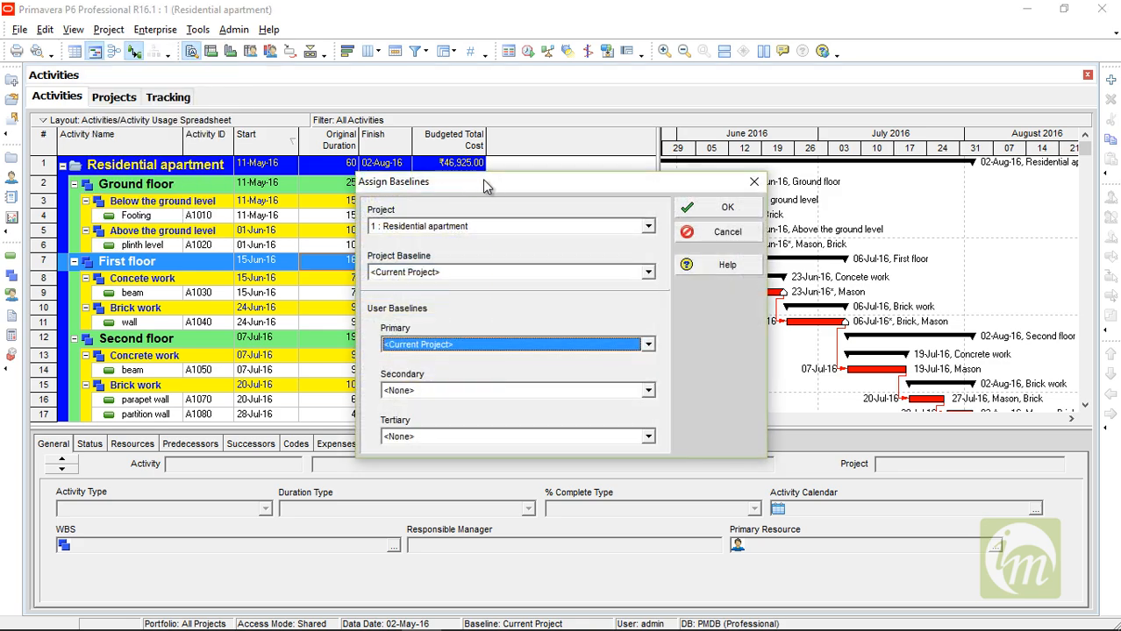
{"action": "left_click_drag", "start_coordinate": [487, 187], "coordinate": [400, 109]}
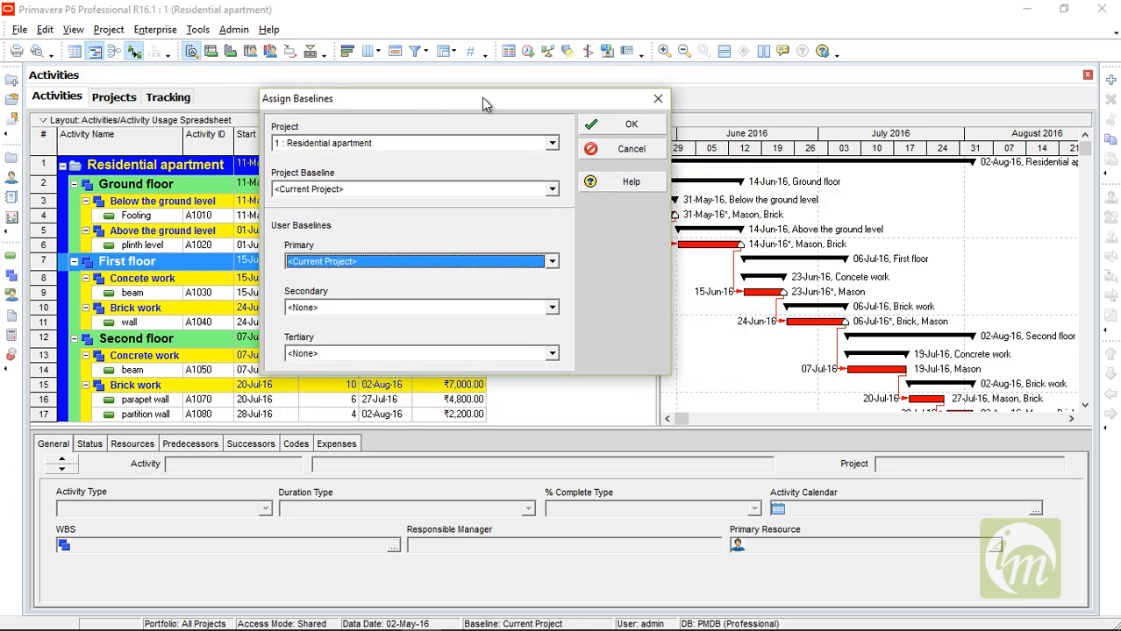
{"action": "left_click_drag", "start_coordinate": [485, 104], "coordinate": [469, 90]}
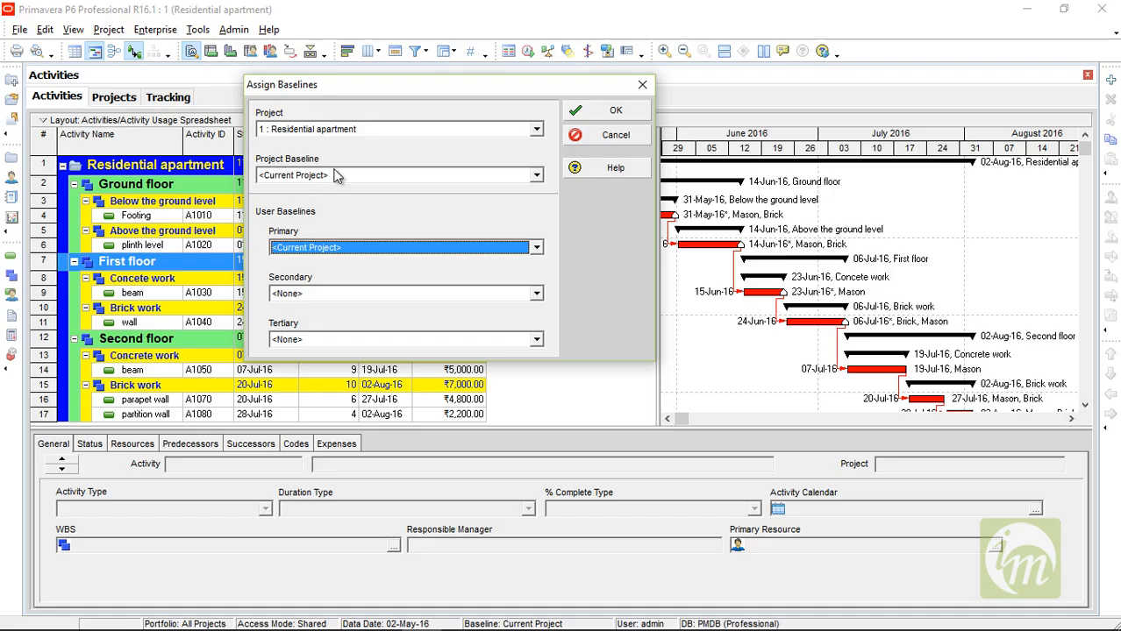
{"action": "left_click", "coordinate": [535, 175]}
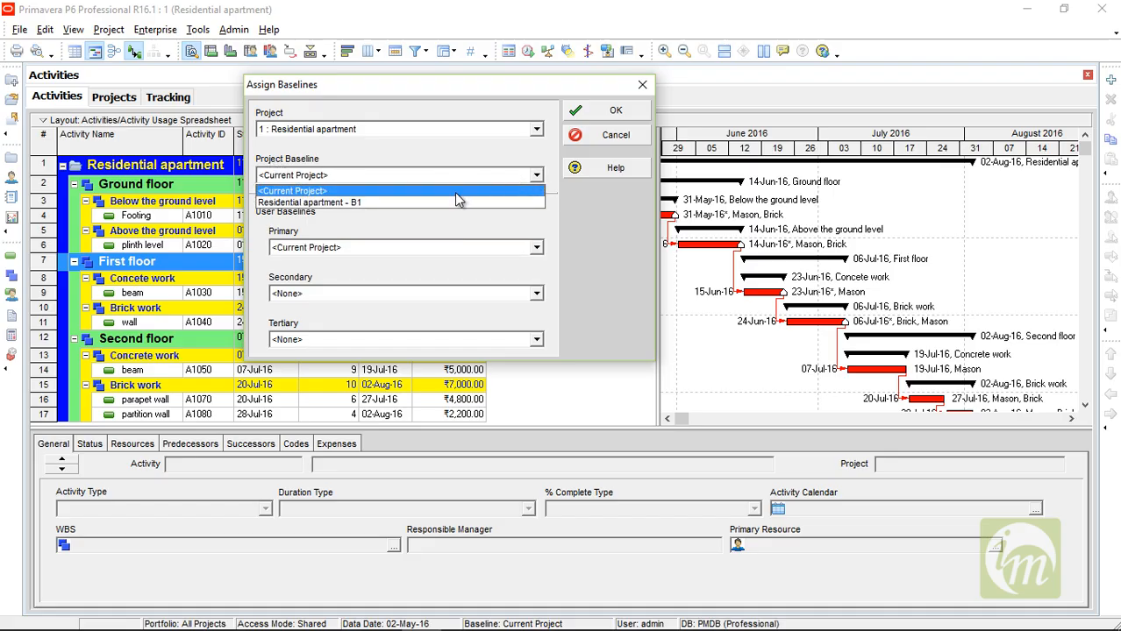
{"action": "left_click", "coordinate": [389, 204]}
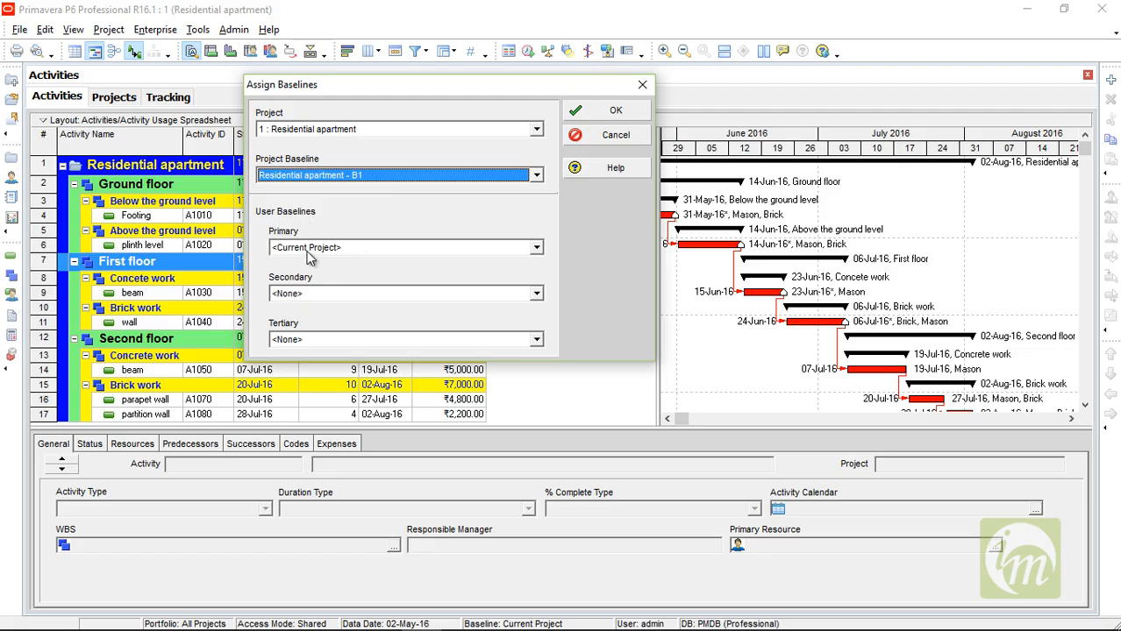
- Assign Residential apartment - B1 as the primary, secondary and tertiary user baseline and apply the baseline assignment
{"action": "left_click", "coordinate": [459, 250]}
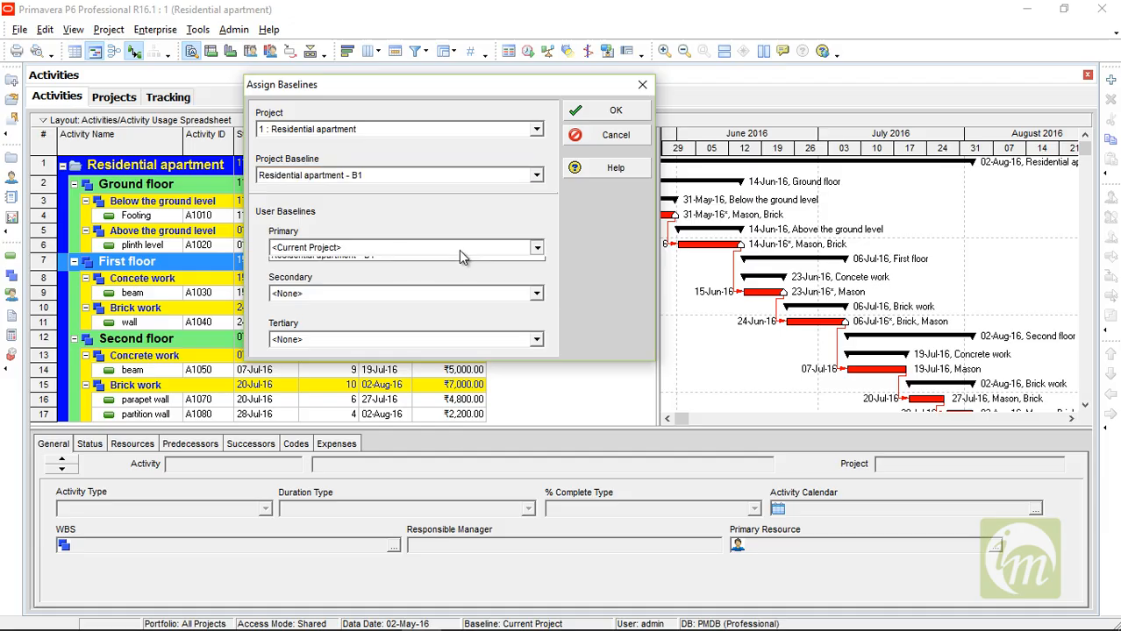
{"action": "left_click", "coordinate": [326, 275]}
{"action": "left_click", "coordinate": [387, 294]}
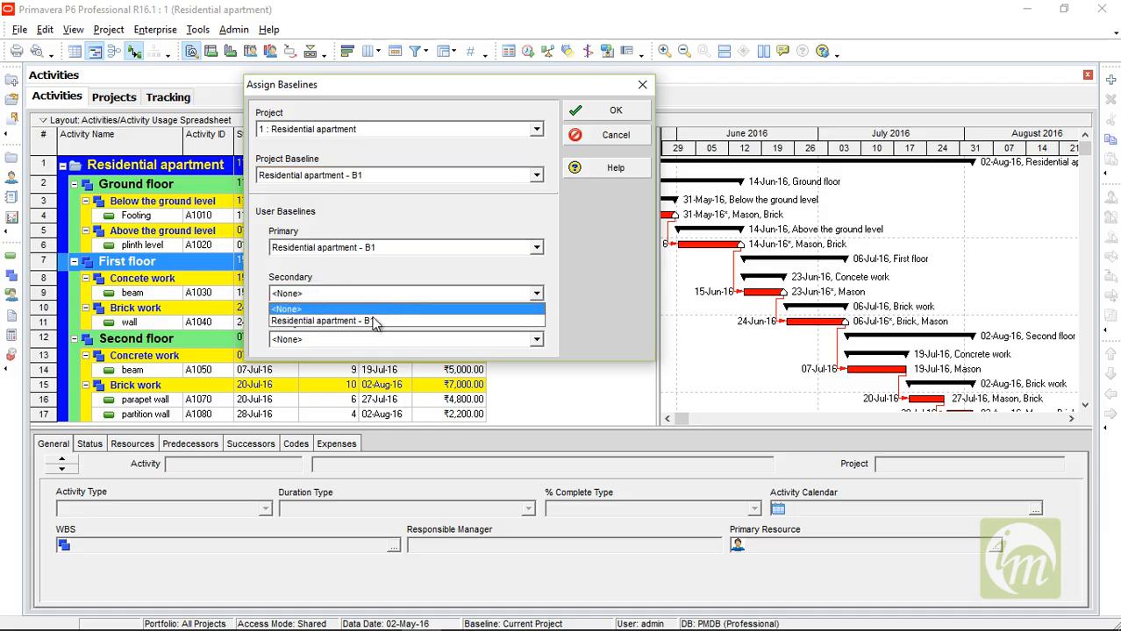
{"action": "left_click", "coordinate": [350, 321]}
{"action": "left_click", "coordinate": [420, 340]}
{"action": "left_click", "coordinate": [386, 365]}
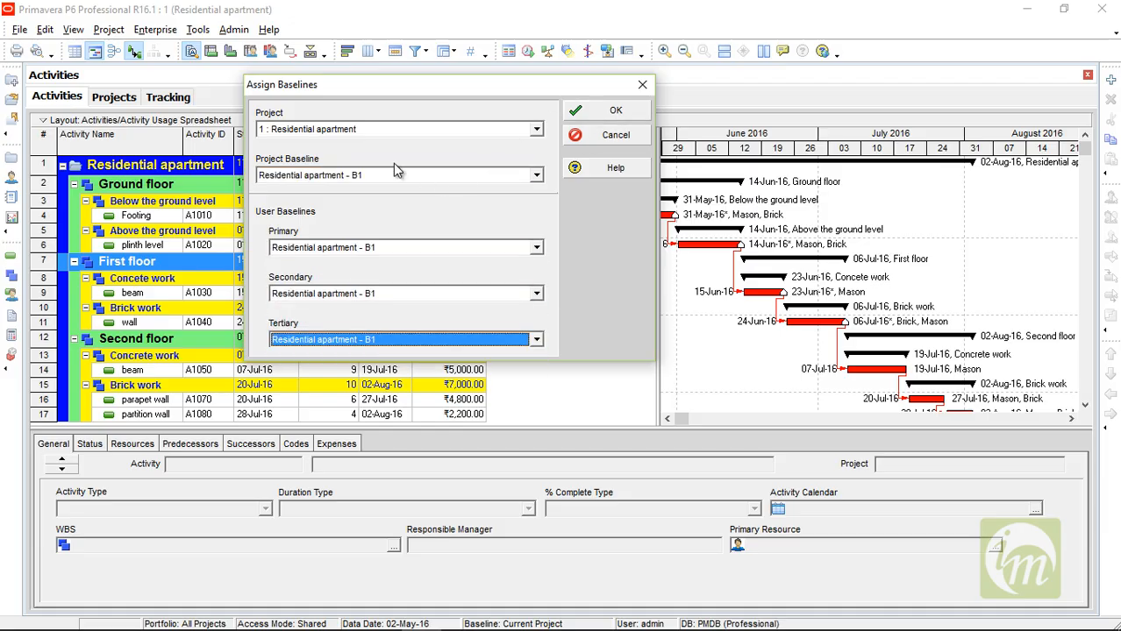
{"action": "left_click", "coordinate": [590, 109]}
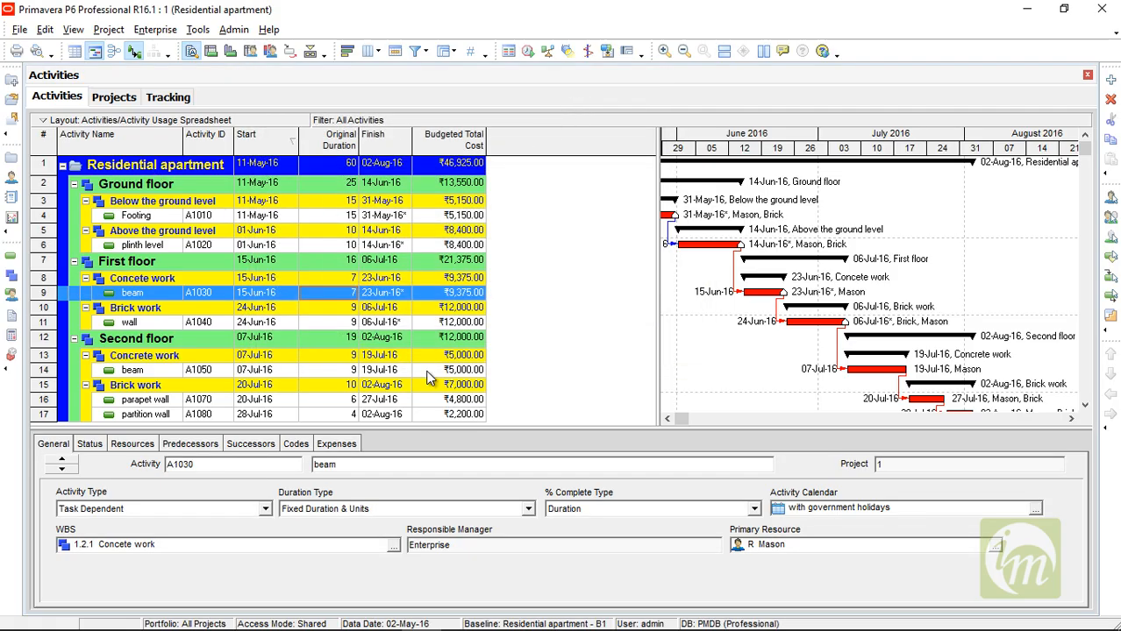
- Set the original duration of the Footing activity to 20 and of the second-floor beam activity to 25
{"action": "left_click", "coordinate": [334, 217]}
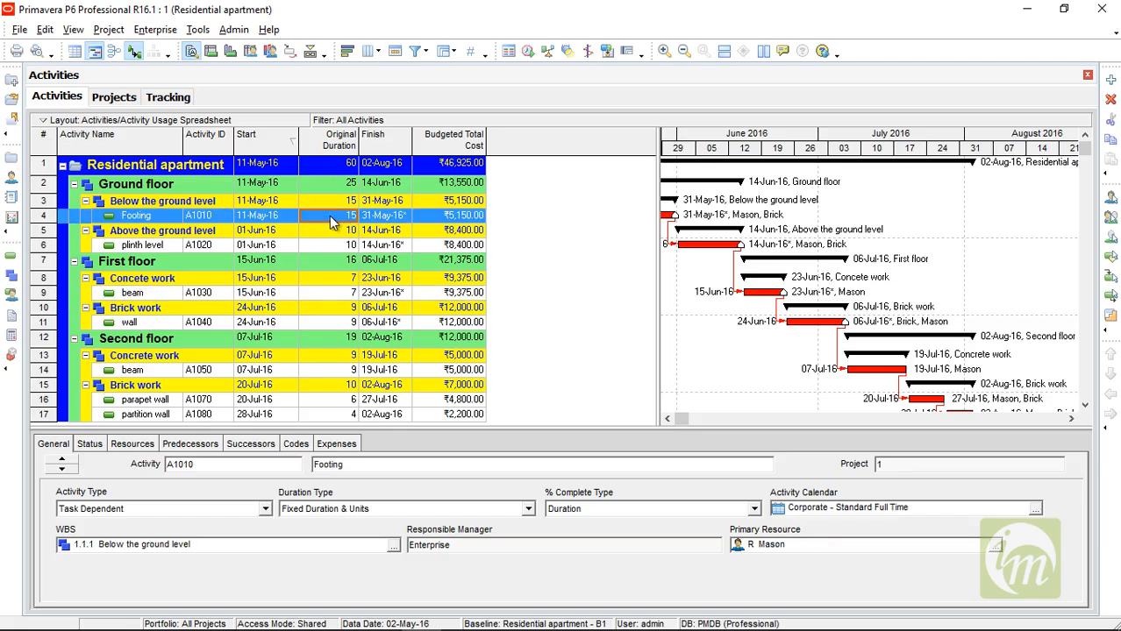
{"action": "type", "text": "20"}
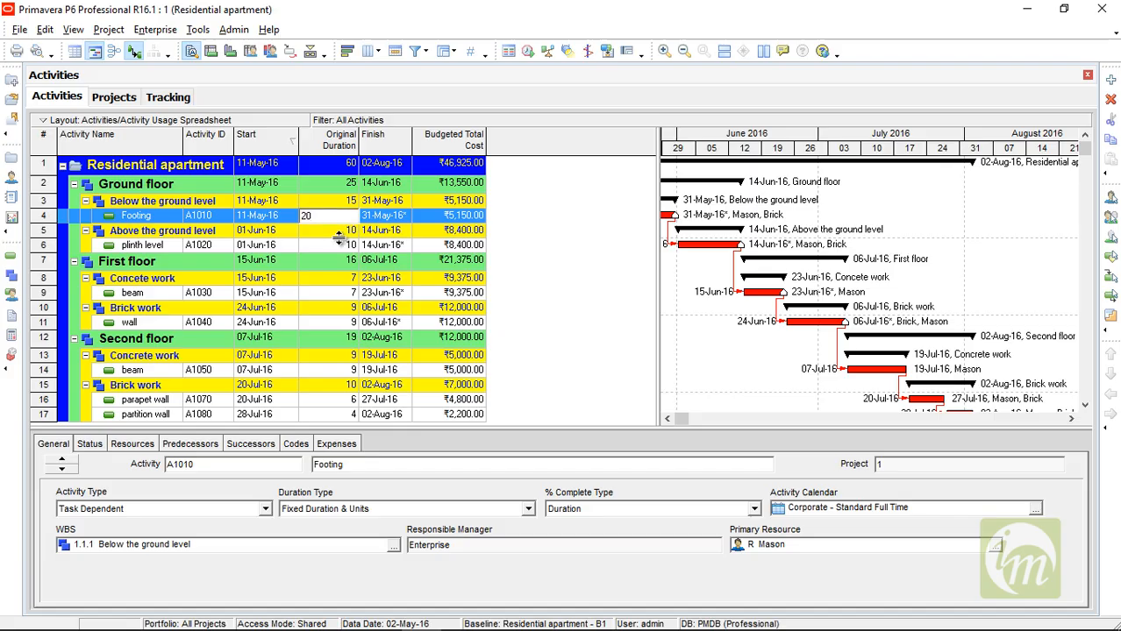
{"action": "left_click", "coordinate": [331, 372]}
{"action": "type", "text": "2"}
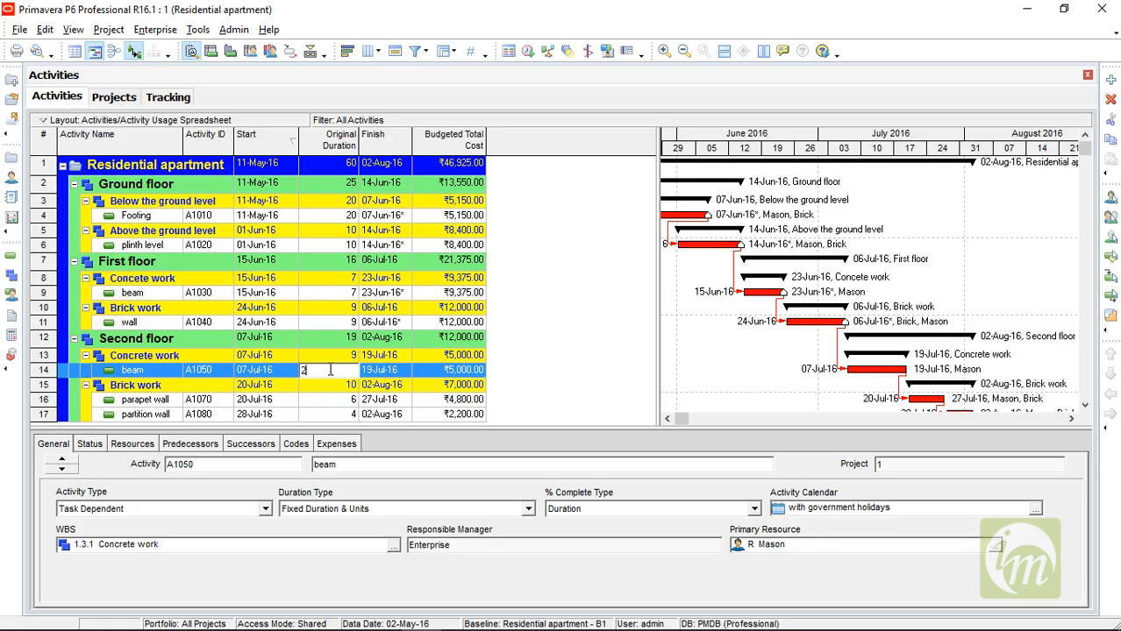
{"action": "type", "text": "5"}
{"action": "key", "text": "Return"}
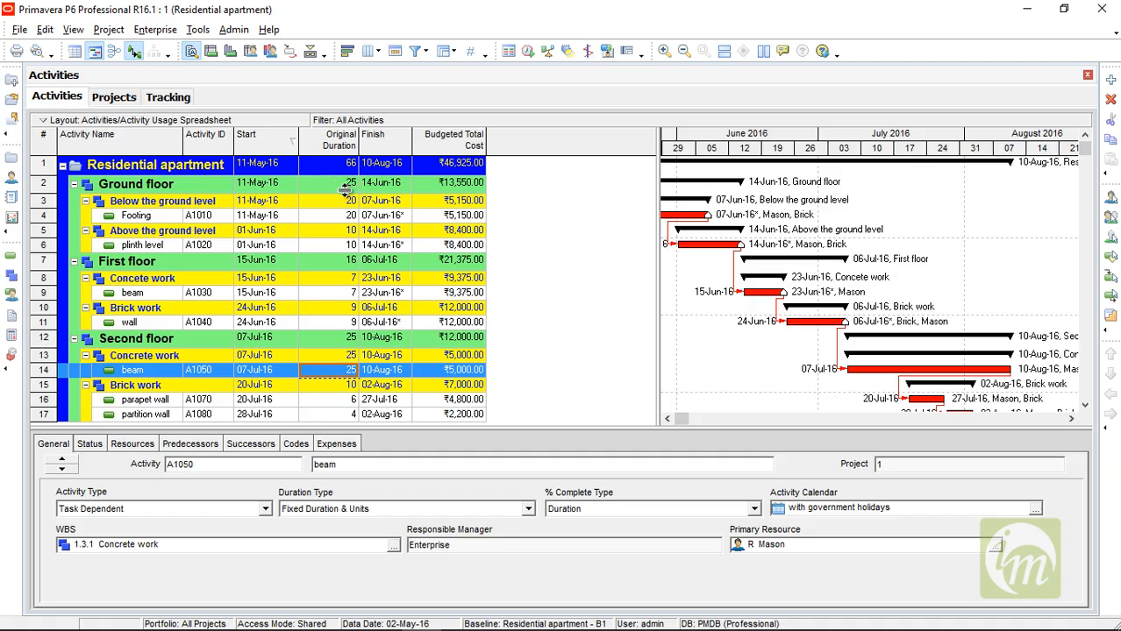
- Set the mason resource's budgeted units to 100 for the first-floor beam and 50 for the second-floor beam
{"action": "left_click", "coordinate": [466, 292]}
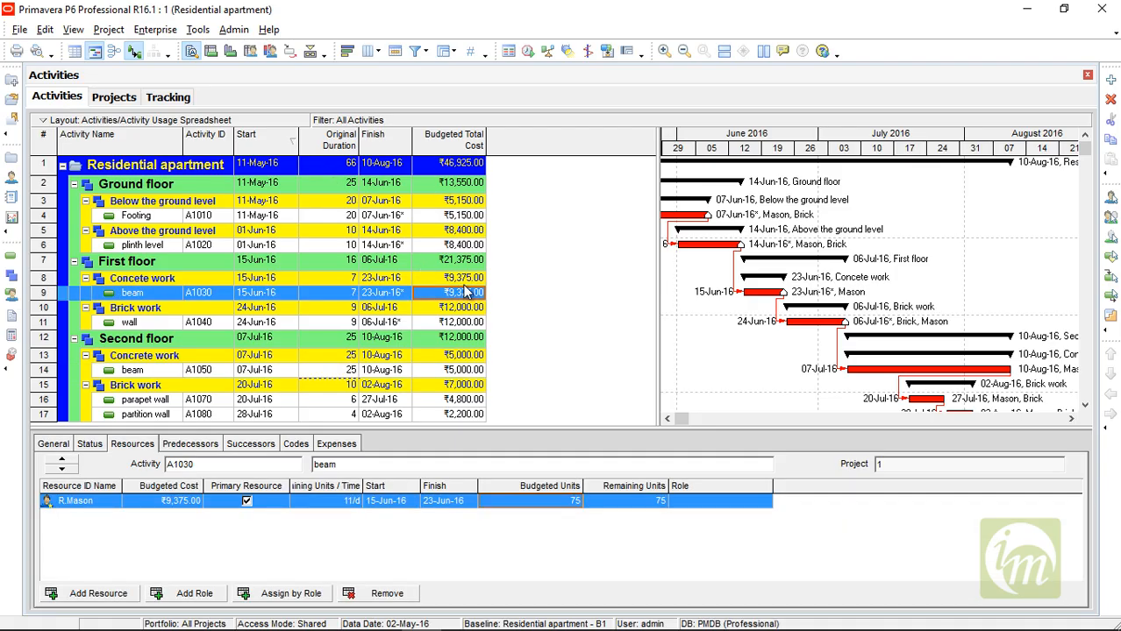
{"action": "left_click", "coordinate": [553, 500]}
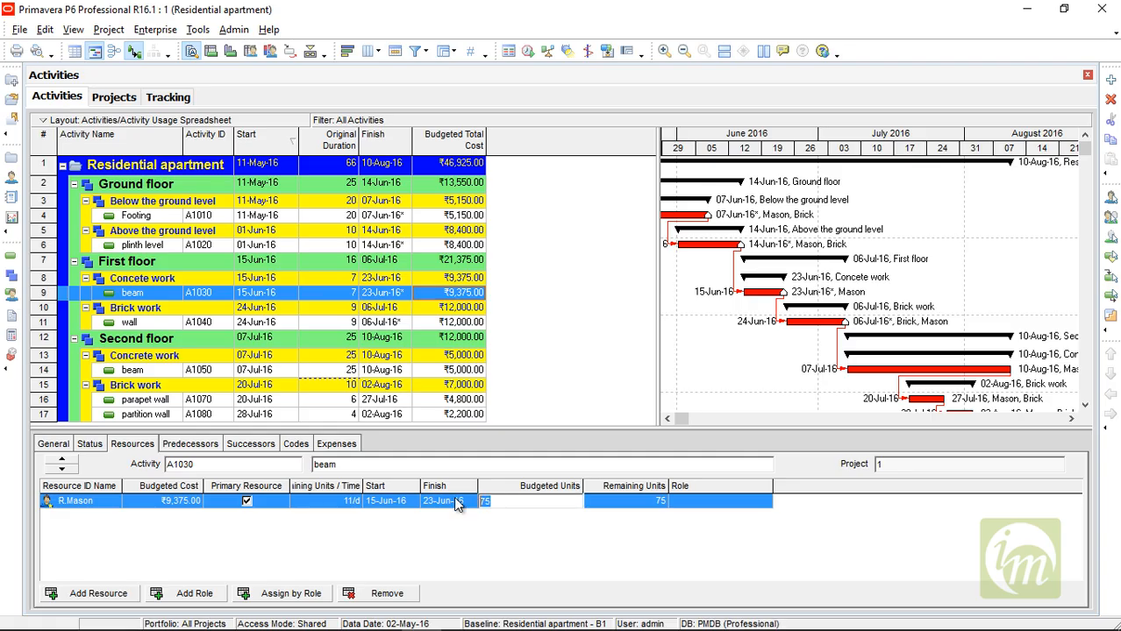
{"action": "type", "text": "100"}
{"action": "key", "text": "Return"}
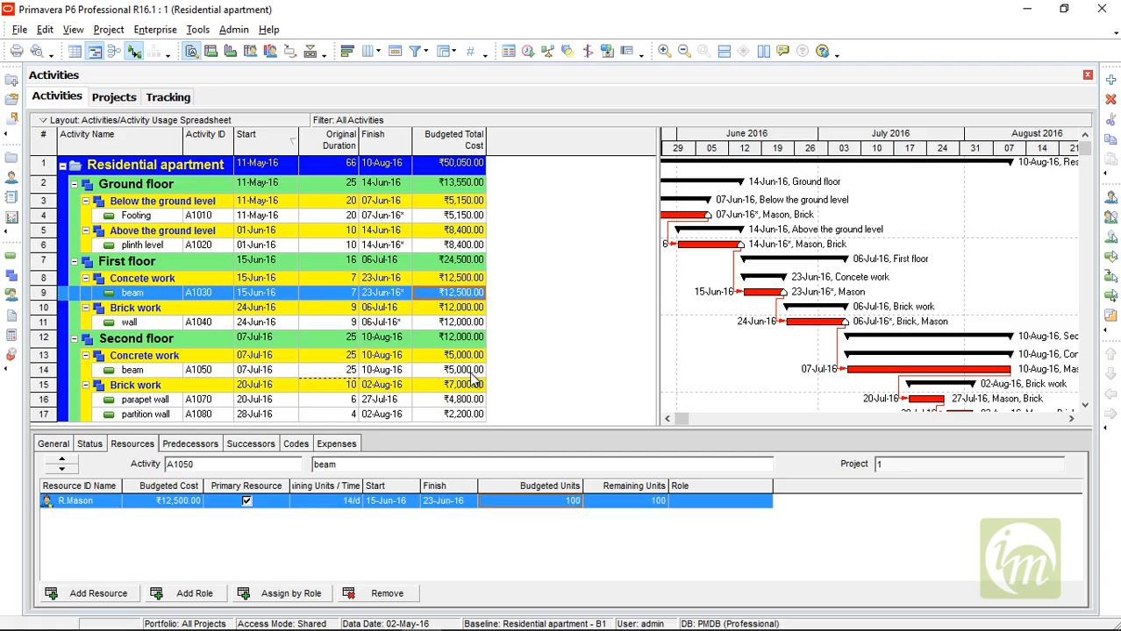
{"action": "left_click", "coordinate": [474, 375]}
{"action": "left_click", "coordinate": [537, 504]}
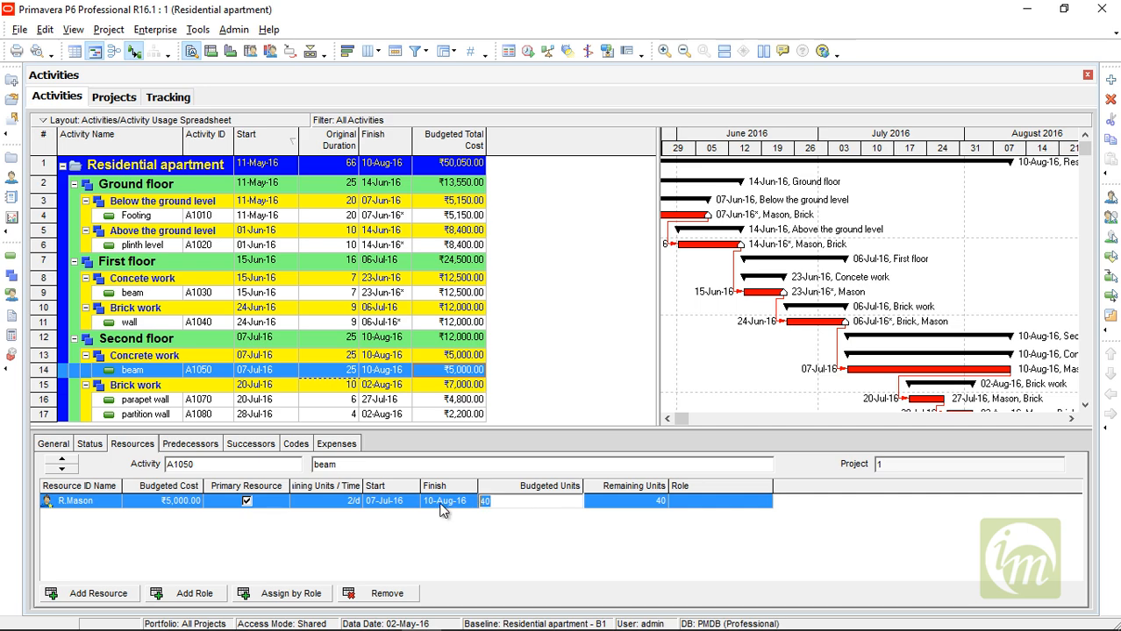
{"action": "type", "text": "50"}
{"action": "key", "text": "Return"}
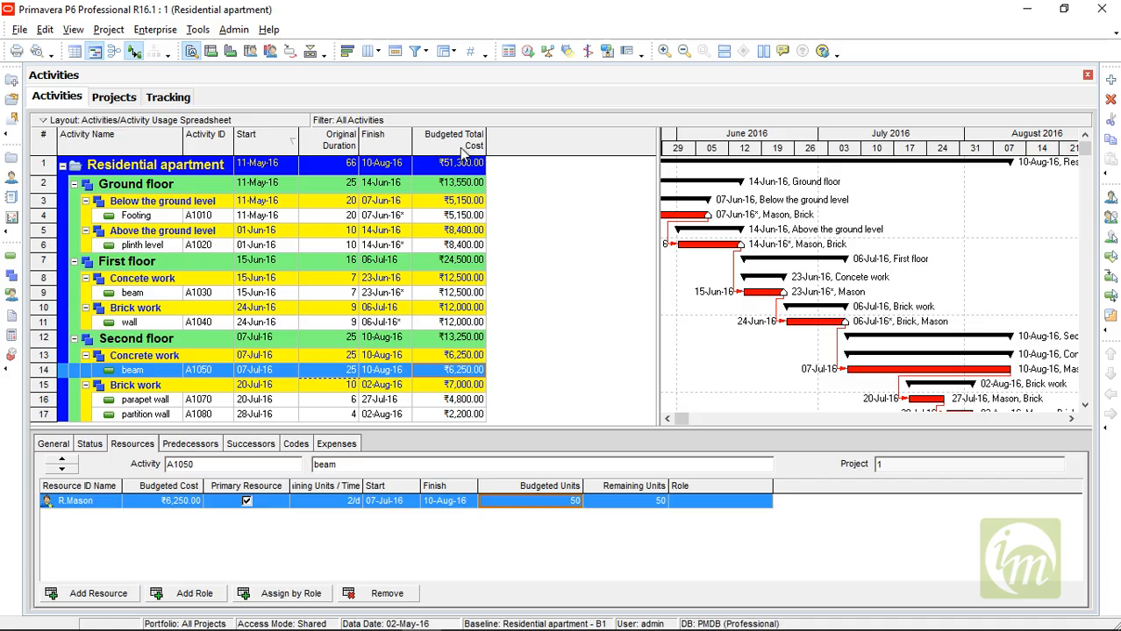
- Add BL1 Total Cost from the Costs category to the activity table's selected columns
{"action": "right_click", "coordinate": [555, 145]}
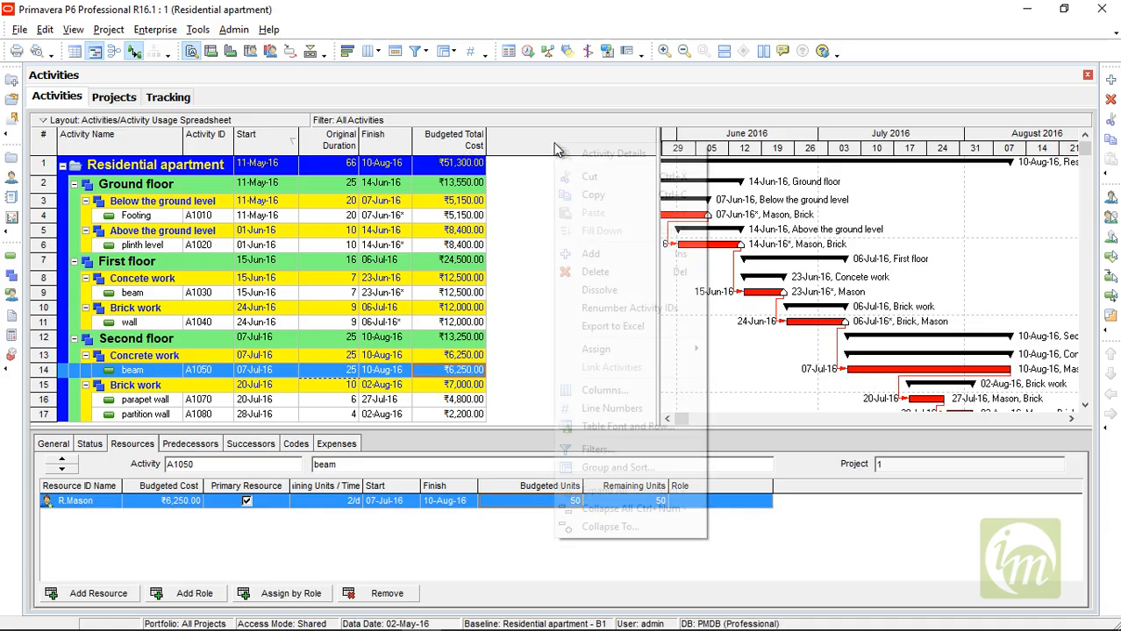
{"action": "left_click", "coordinate": [625, 396]}
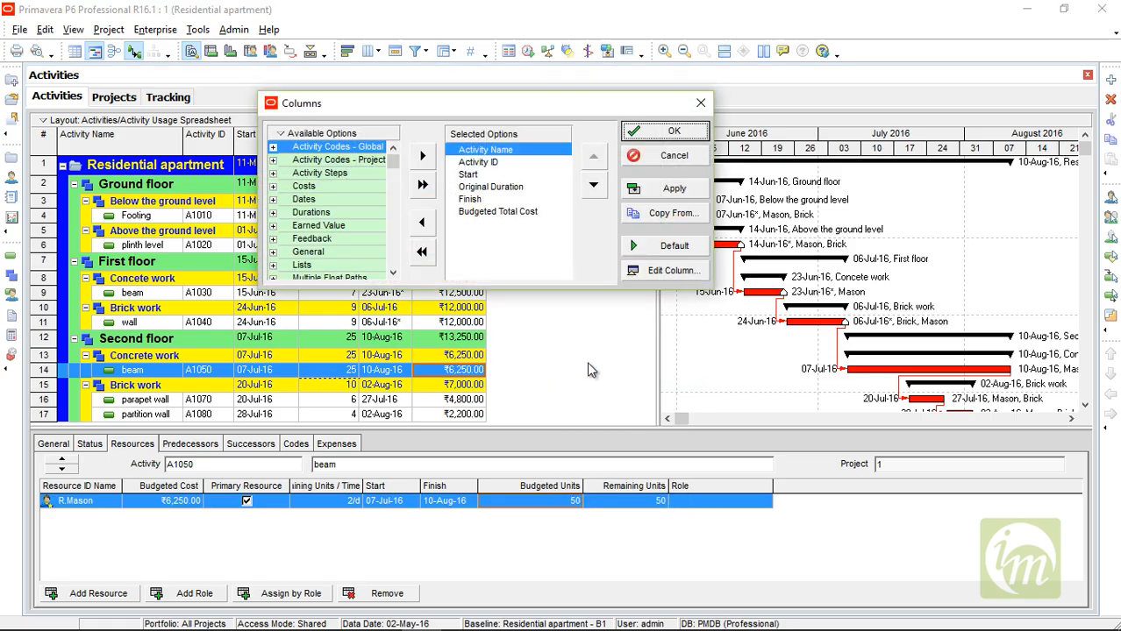
{"action": "left_click_drag", "start_coordinate": [478, 95], "coordinate": [698, 37]}
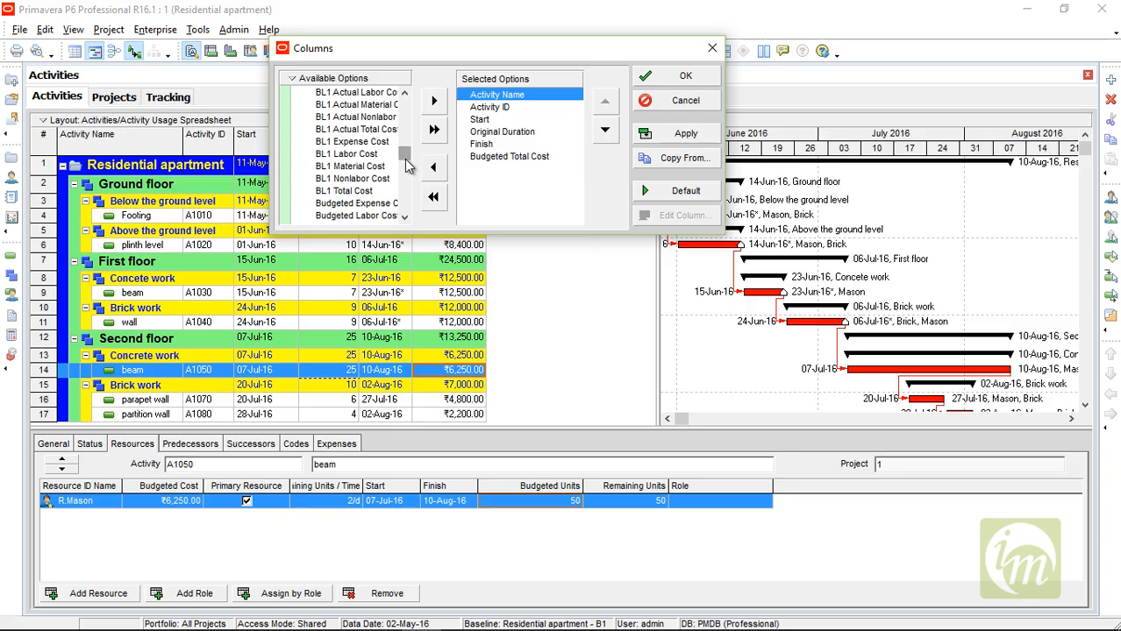
{"action": "left_click_drag", "start_coordinate": [406, 166], "coordinate": [407, 173]}
{"action": "left_click_drag", "start_coordinate": [428, 57], "coordinate": [459, 44]}
{"action": "left_click", "coordinate": [385, 136]}
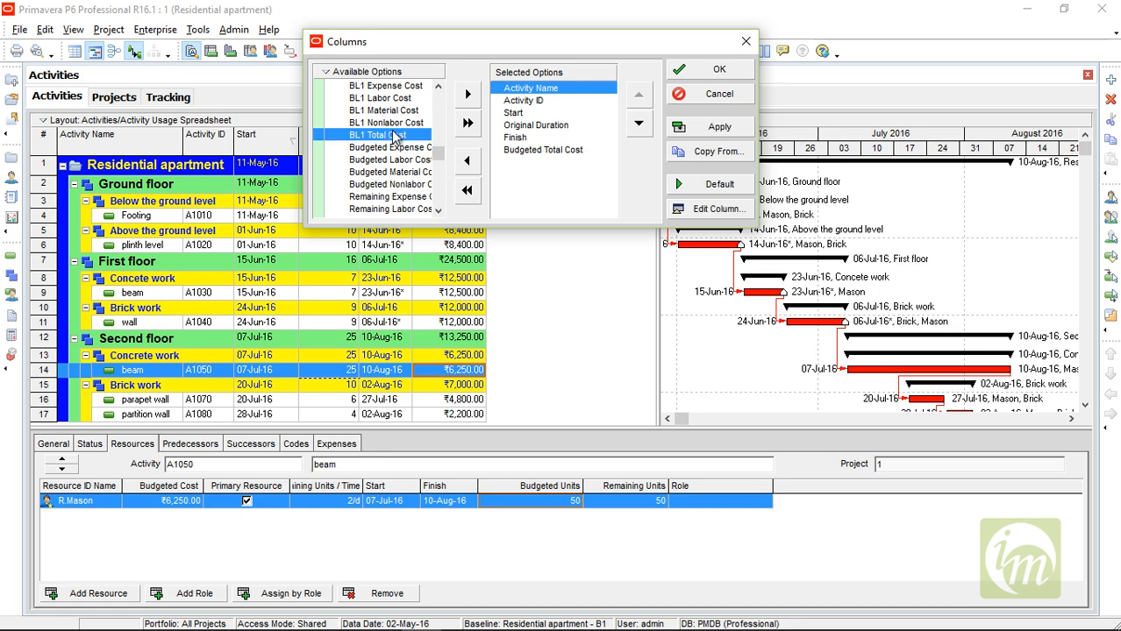
{"action": "left_click", "coordinate": [468, 94]}
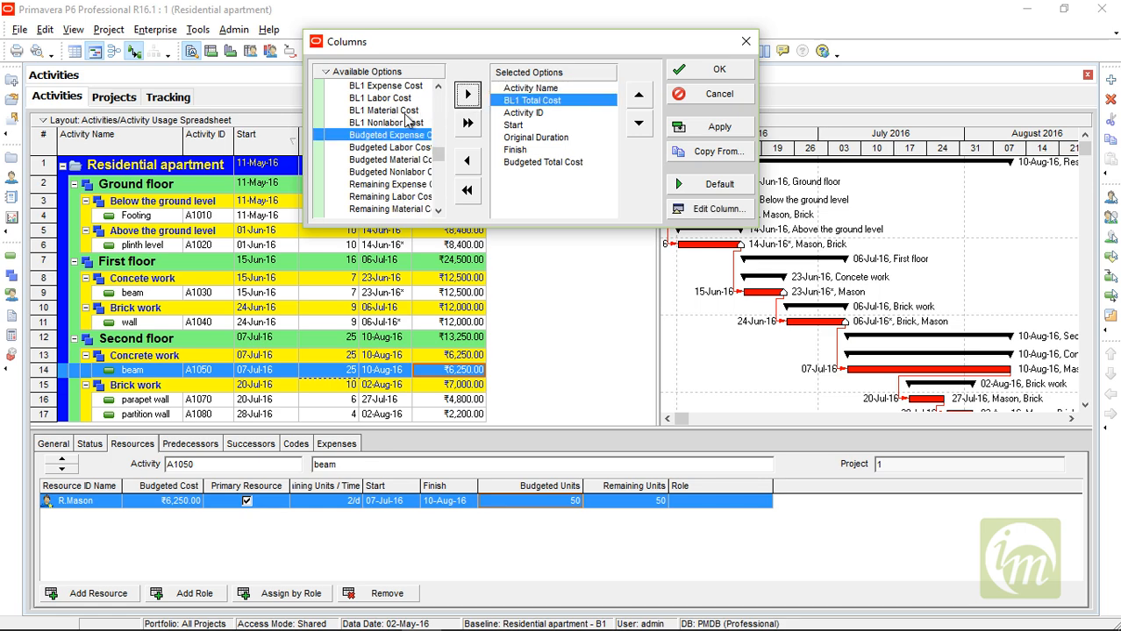
- Add the BL1 Duration column from the Durations category to the activity table and place it right after Original Duration
{"action": "left_click_drag", "start_coordinate": [438, 153], "coordinate": [438, 96]}
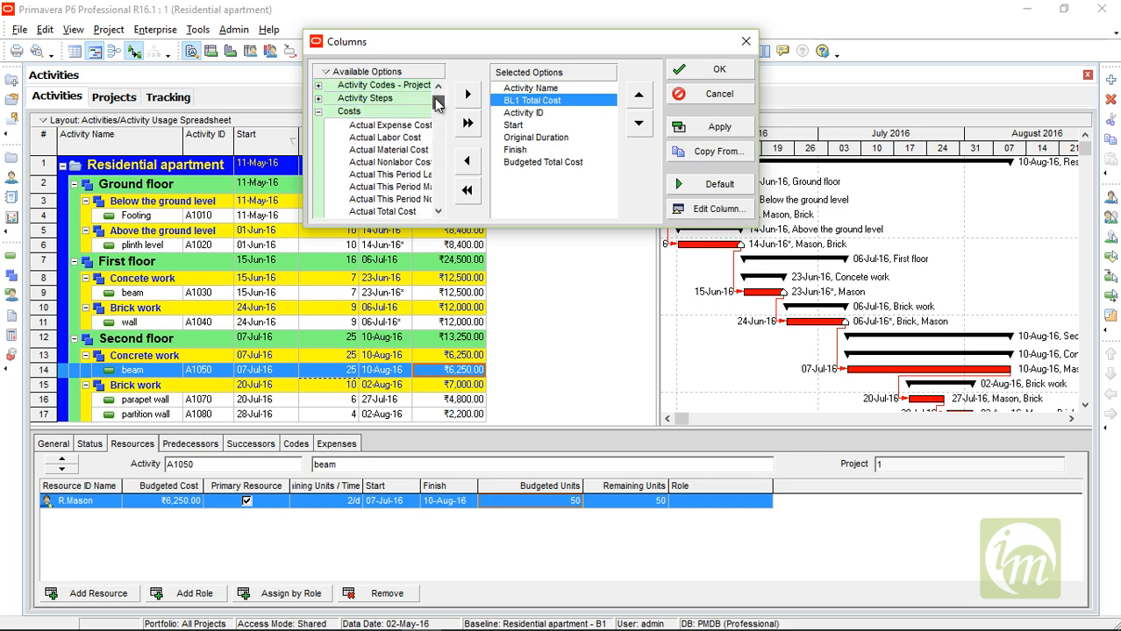
{"action": "left_click", "coordinate": [318, 116]}
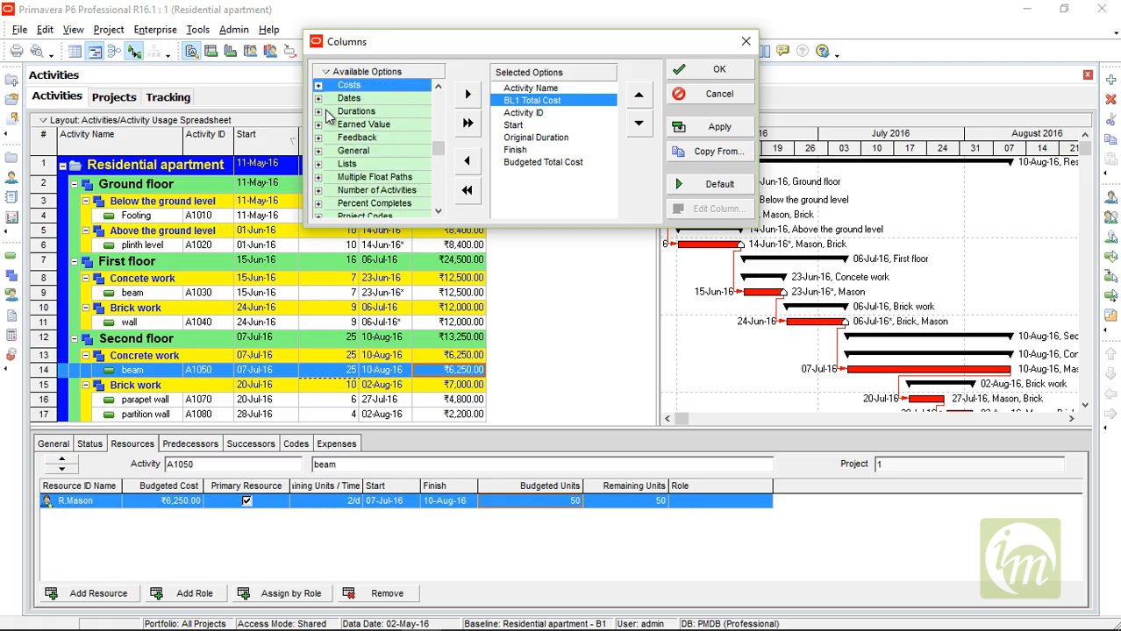
{"action": "left_click", "coordinate": [320, 112]}
{"action": "mouse_move", "coordinate": [436, 127]}
{"action": "left_mouse_down"}
{"action": "mouse_move", "coordinate": [438, 166]}
{"action": "mouse_move", "coordinate": [437, 145]}
{"action": "left_mouse_up"}
{"action": "double_click", "coordinate": [382, 100]}
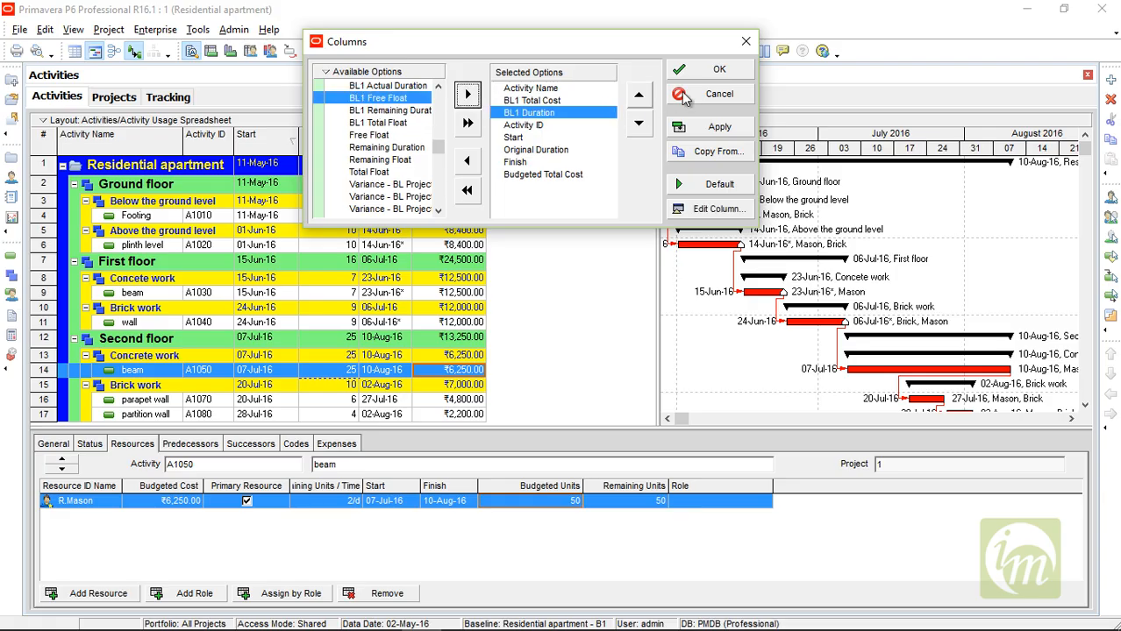
{"action": "left_click", "coordinate": [721, 69]}
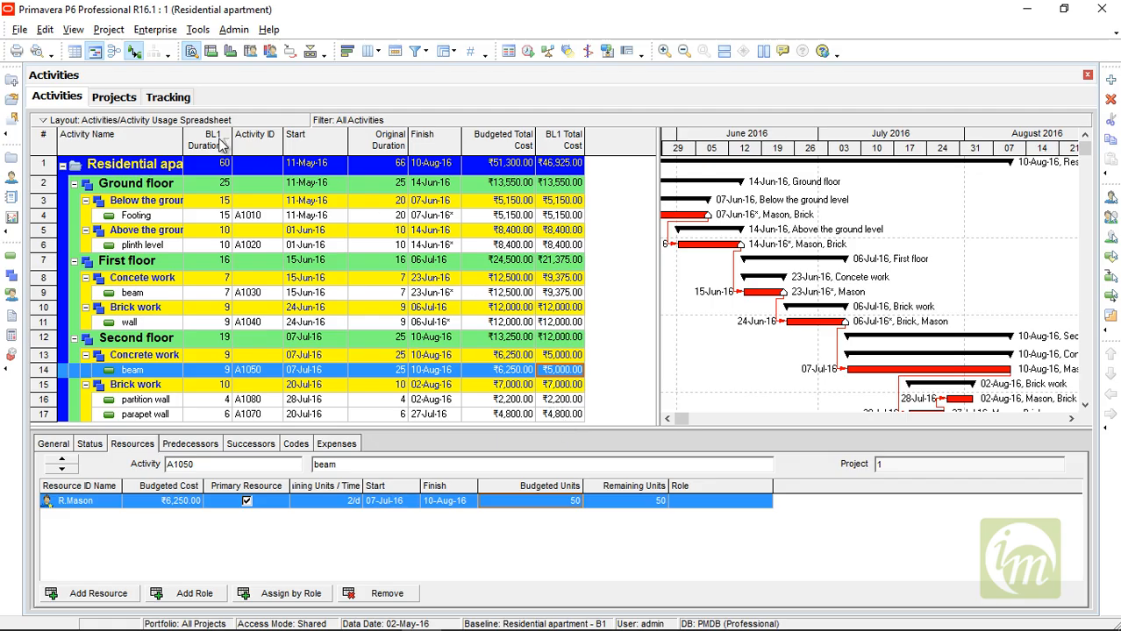
{"action": "left_click_drag", "start_coordinate": [213, 144], "coordinate": [377, 149]}
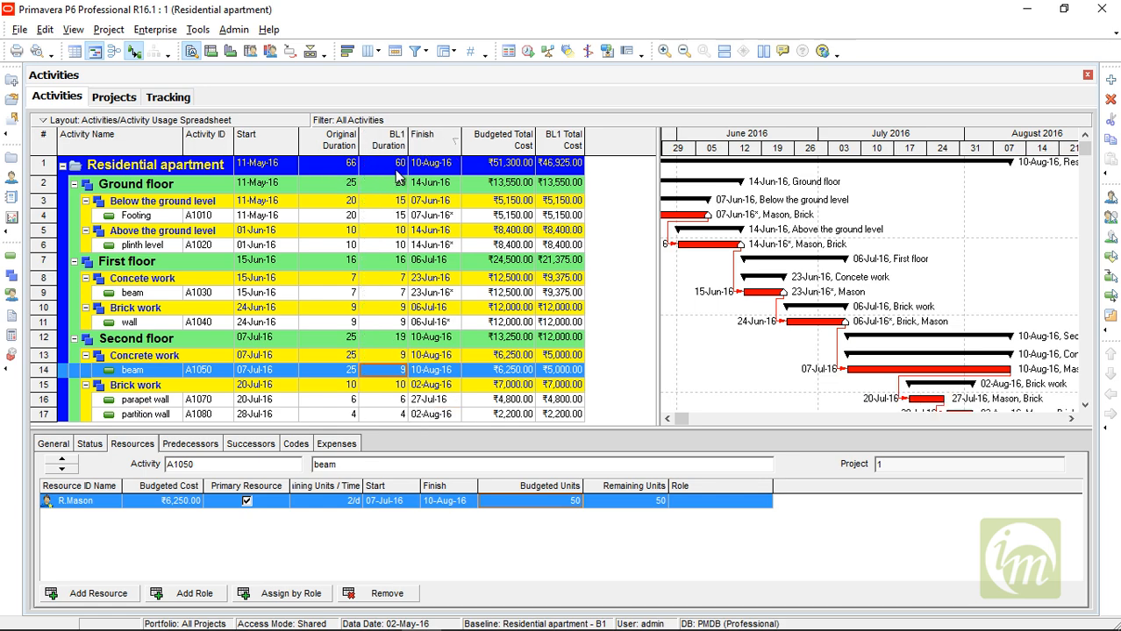